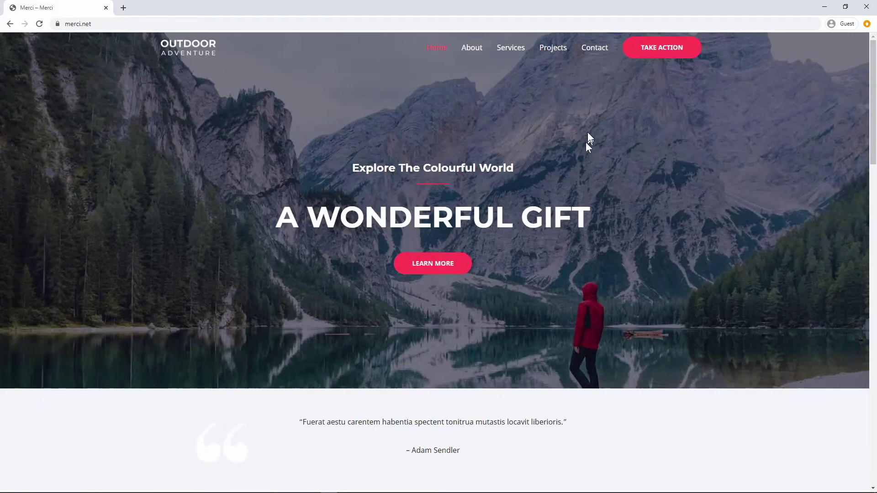
- Go to the Merci site's Contact page showing the empty contact form
click(589, 60)
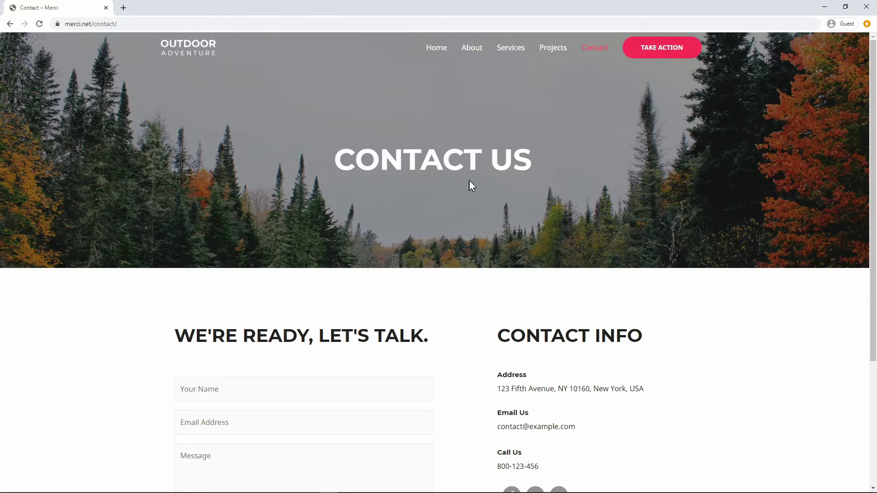
scroll(515, 292, down, 4)
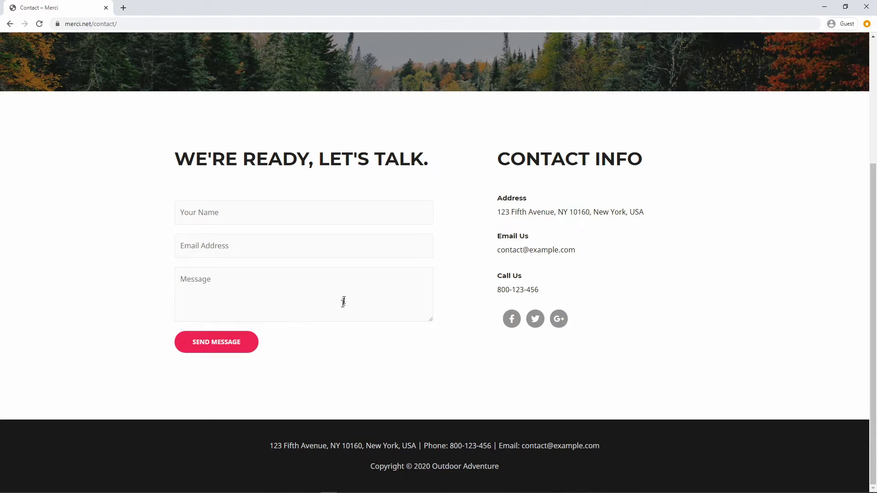
scroll(344, 294, up, 3)
scroll(345, 293, down, 3)
scroll(345, 293, up, 3)
scroll(356, 262, down, 3)
- Step through the contact form's name, email and message fields
key(Tab)
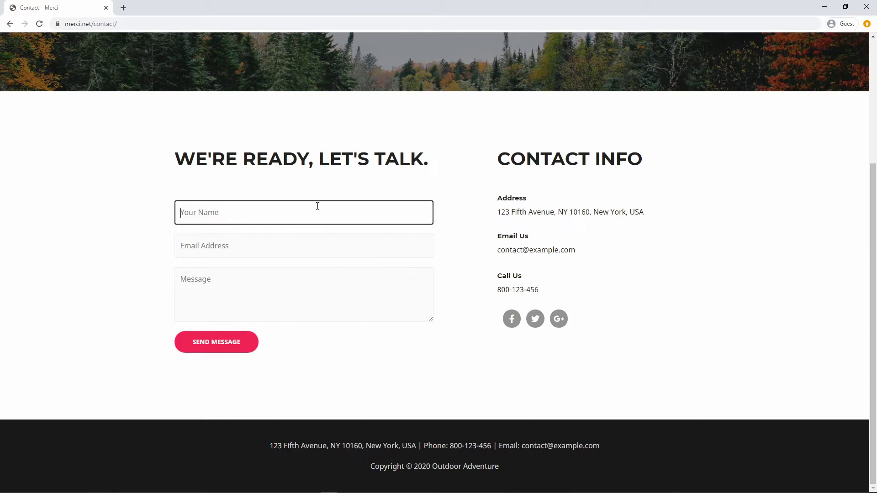
click(258, 246)
click(279, 292)
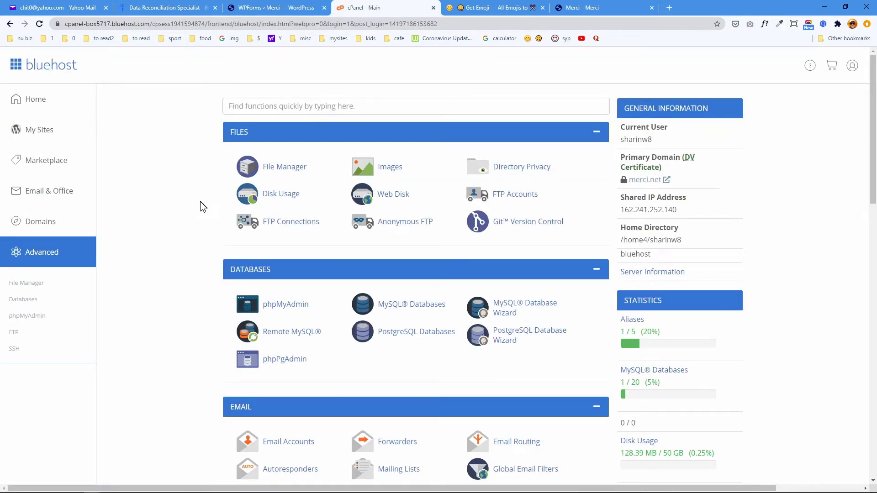
scroll(200, 206, down, 2)
scroll(201, 206, down, 1)
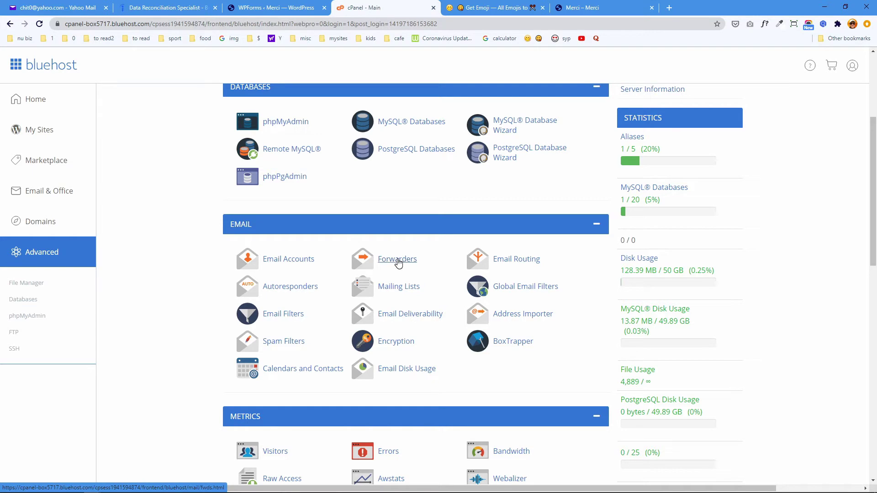
- Open cPanel's email Forwarders page and start a new forwarder for merci.net
click(397, 260)
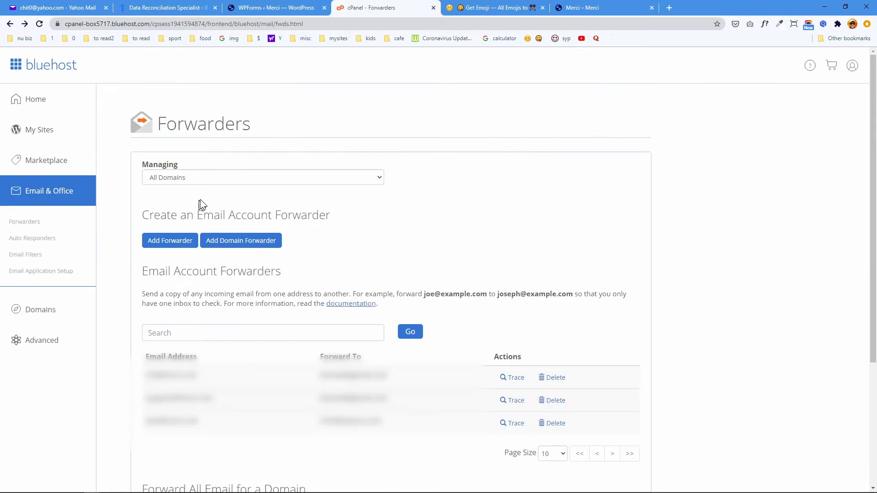
click(175, 244)
click(175, 244)
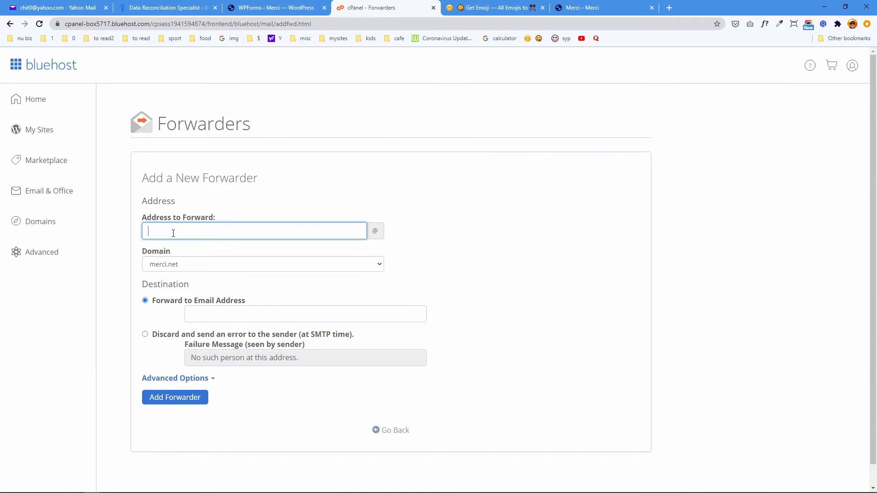
text(admi)
text(n)
click(205, 315)
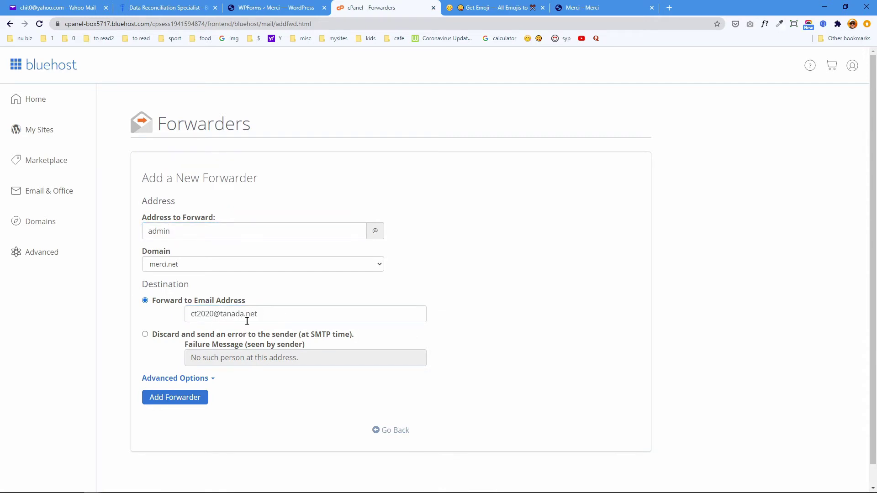
click(171, 399)
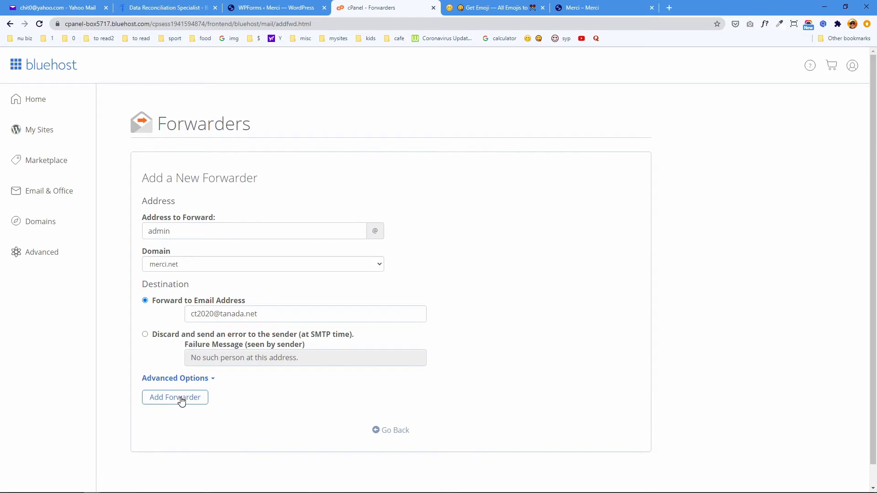
click(181, 401)
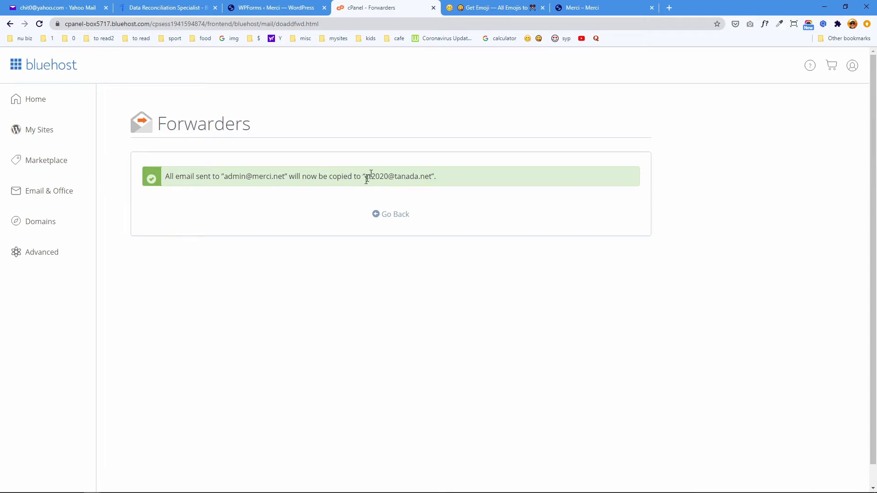
drag(284, 180, 224, 178)
key(ctrl+shift+Tab)
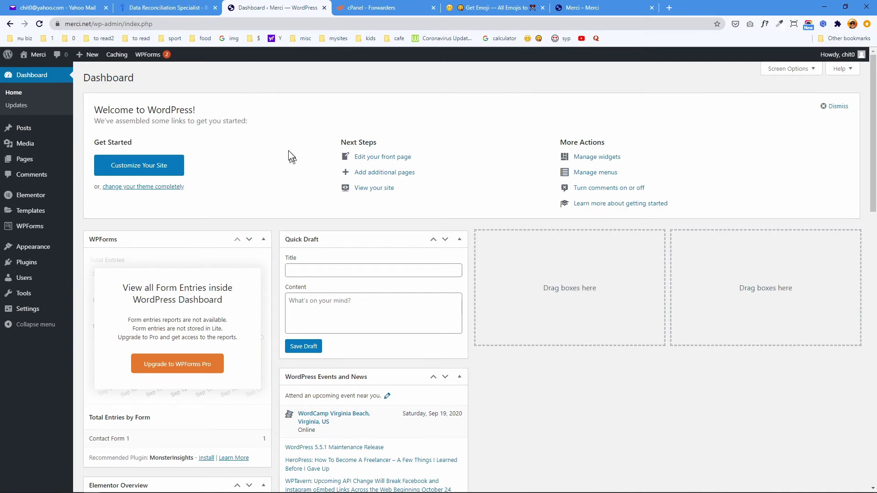
mouse_move(28, 310)
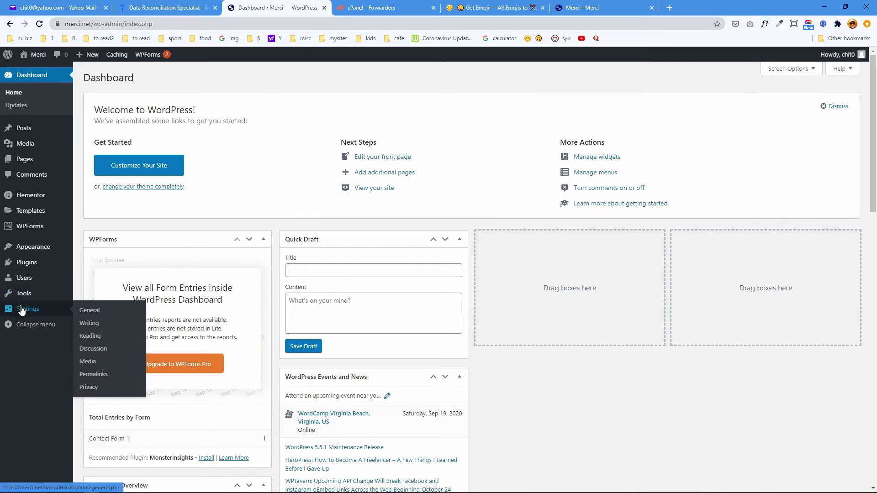
click(87, 313)
triple_click(224, 237)
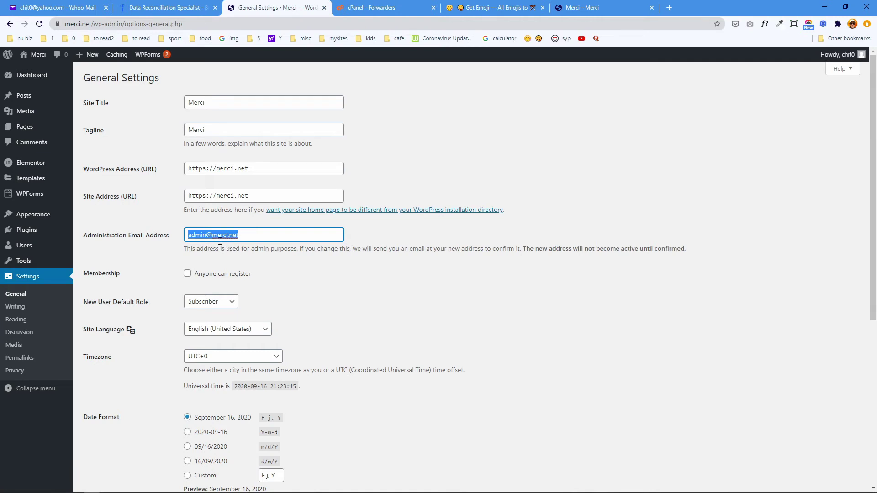
scroll(155, 400, down, 5)
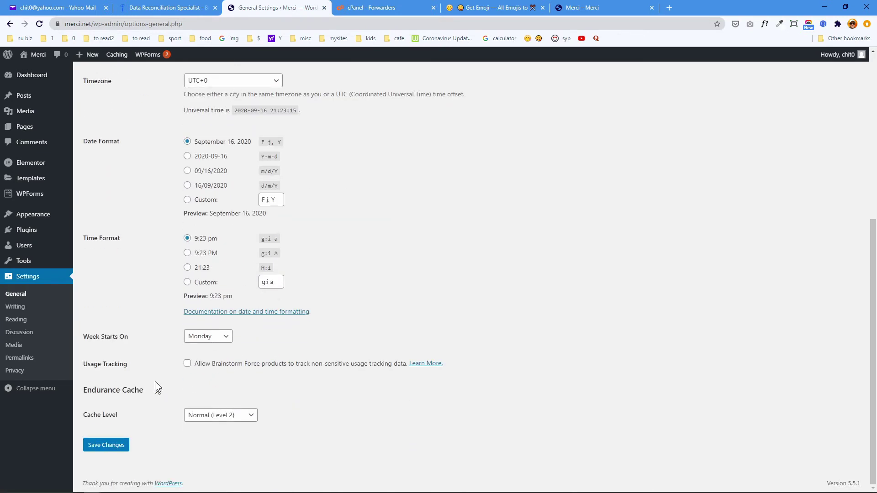
click(107, 445)
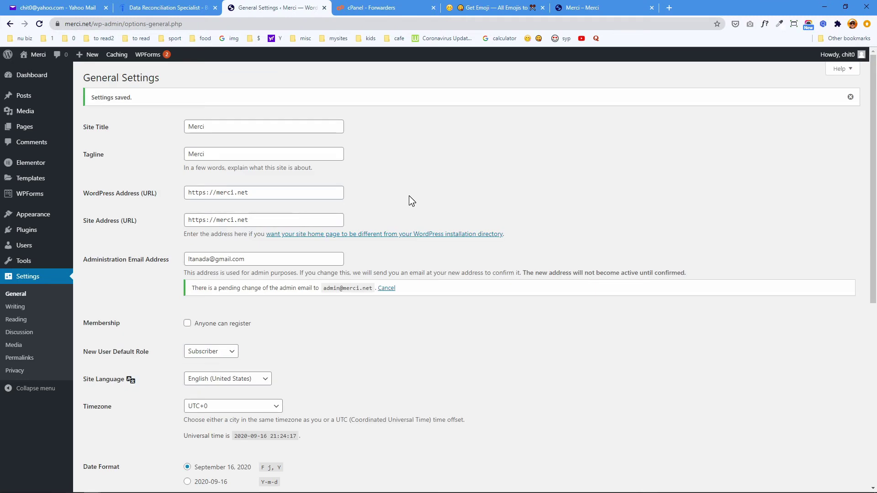
click(58, 7)
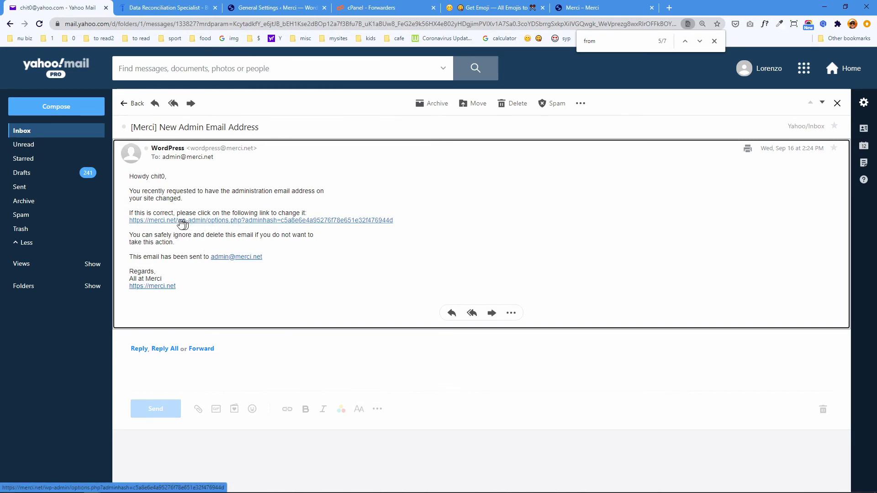
click(163, 223)
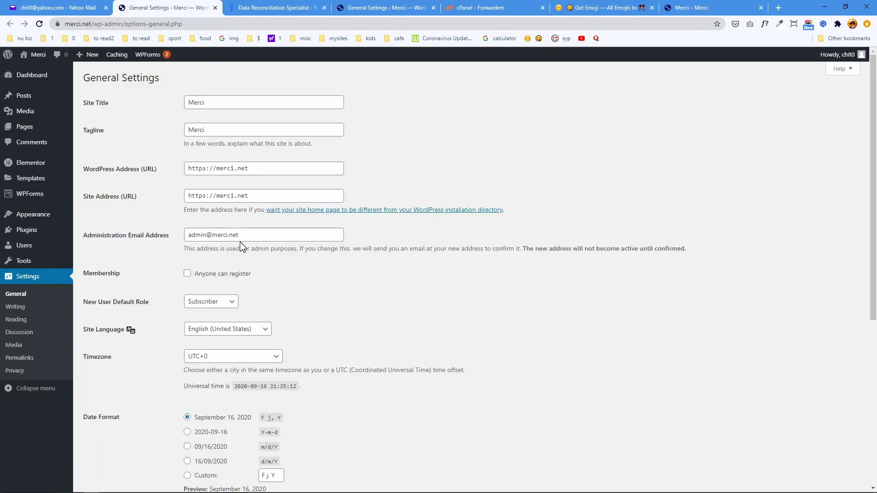
drag(246, 233, 189, 239)
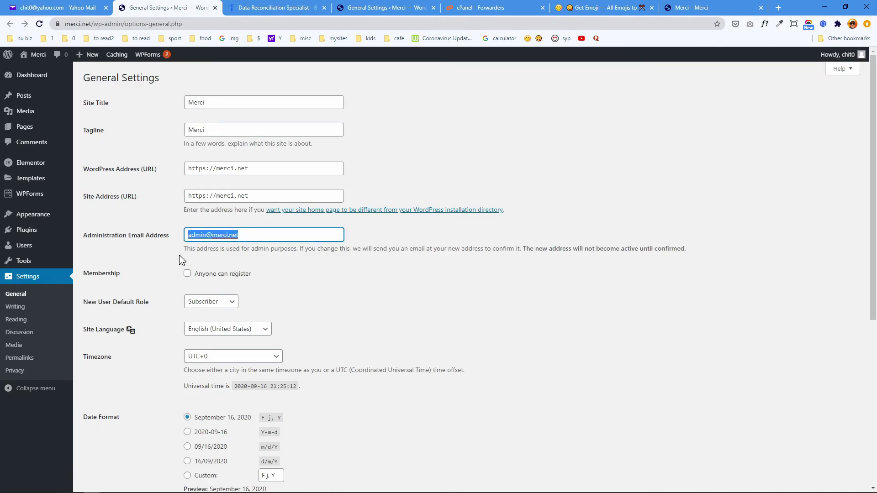
click(275, 273)
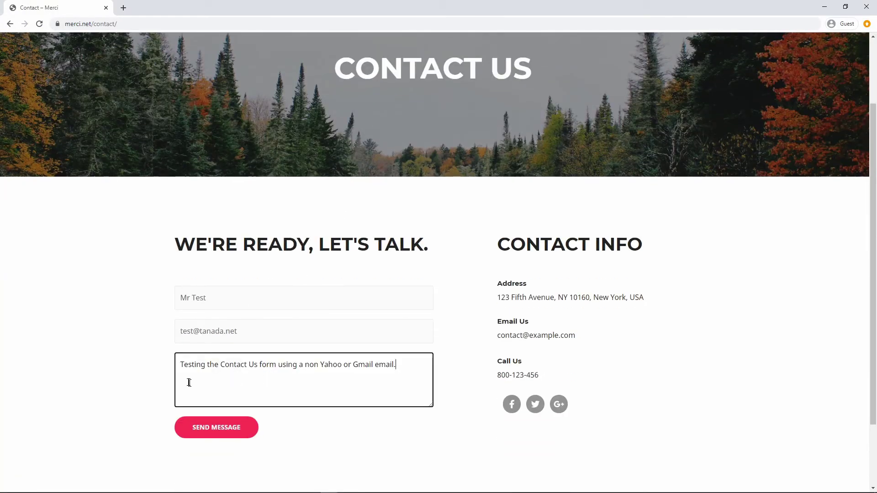
- Send the test name, email and message through the Merci contact form
click(219, 434)
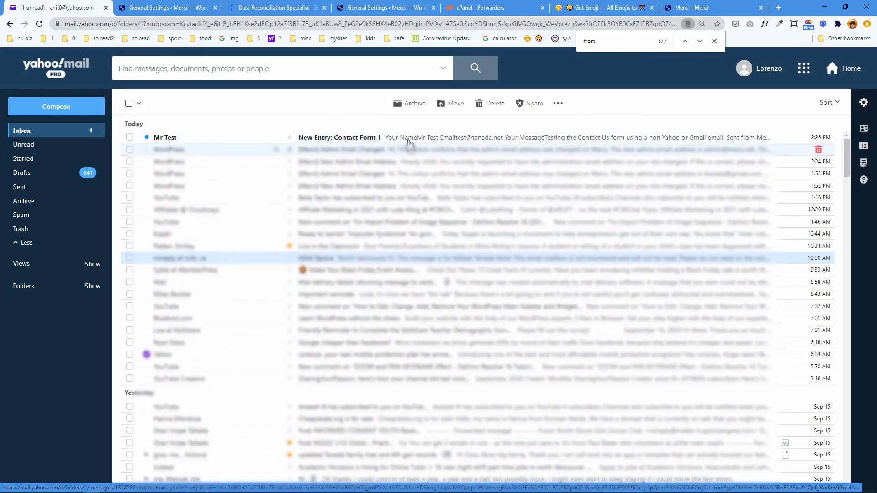
- Open the 'New Entry: Contact Form 1' email and highlight the submitted details
click(392, 140)
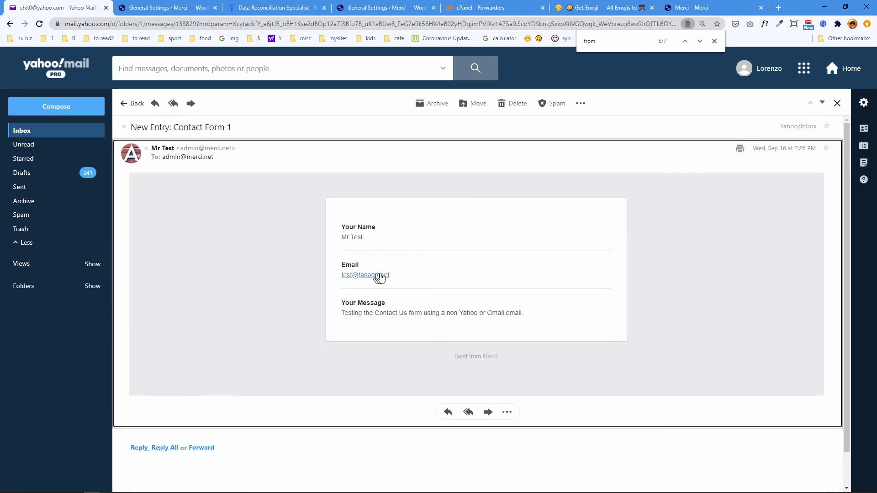
drag(340, 315, 537, 313)
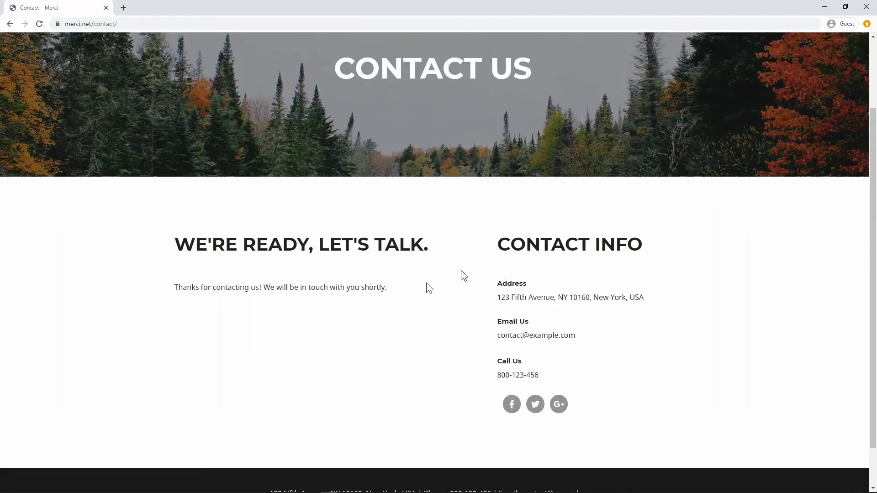
scroll(478, 277, up, 3)
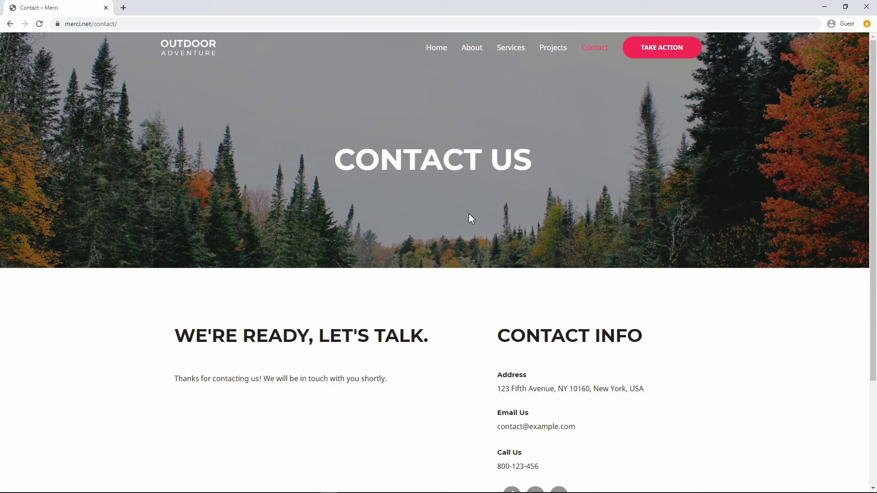
scroll(446, 268, down, 3)
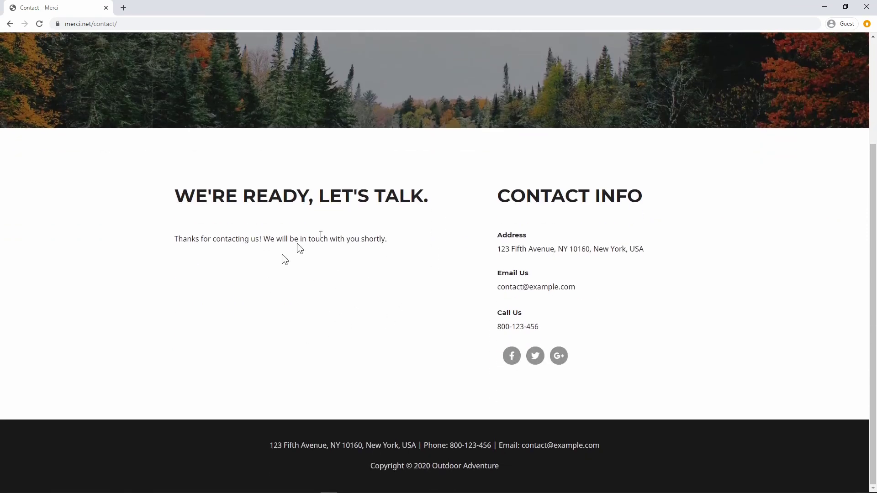